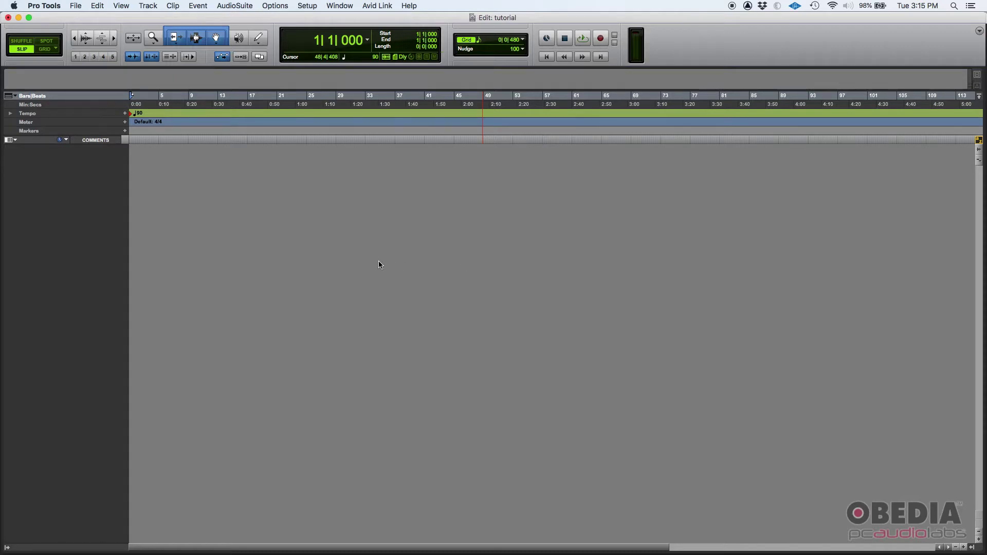
# Add a Click 1 click track and drag its lower edge down so its controls show
pyautogui.click(149, 6)
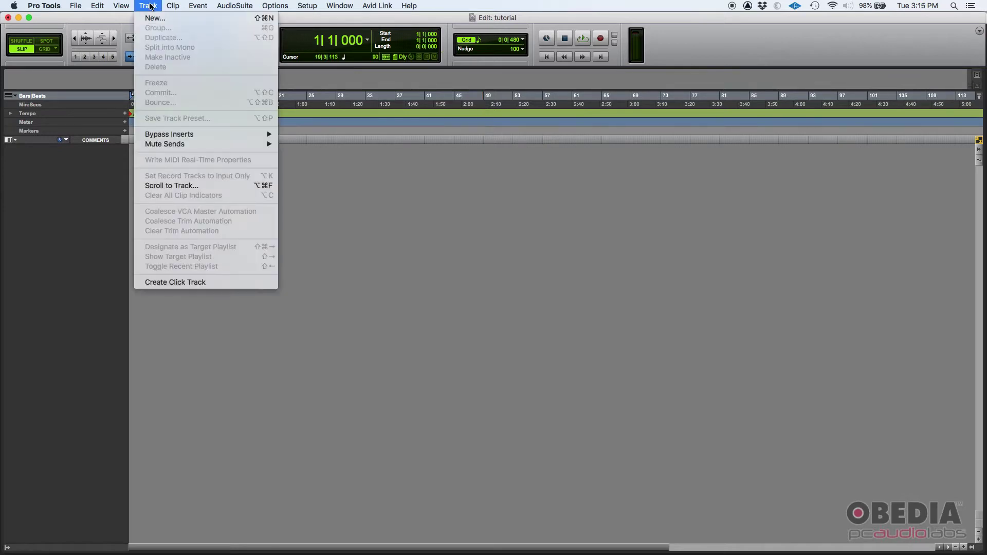
pyautogui.click(156, 283)
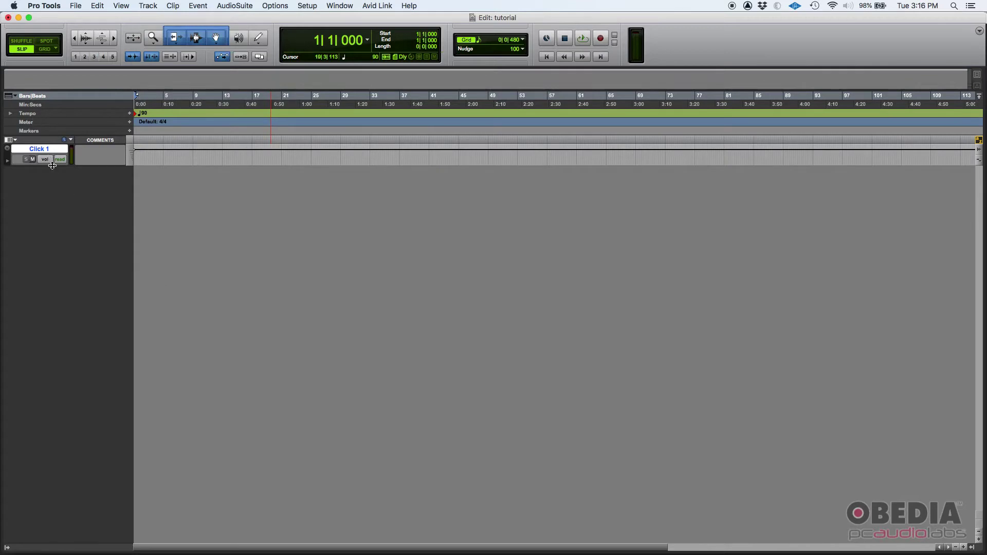
pyautogui.moveTo(51, 165); pyautogui.dragTo(56, 253)
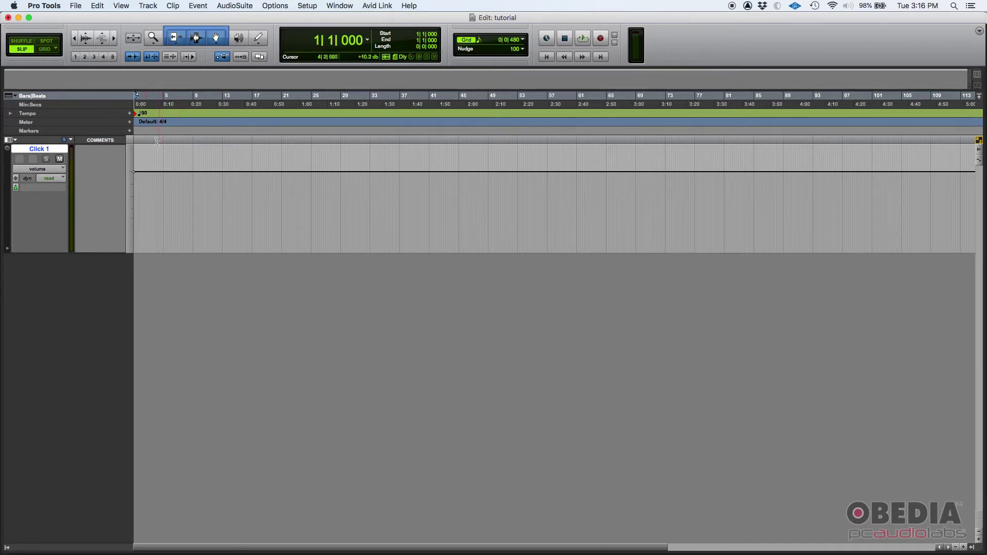
pyautogui.doubleClick(137, 113)
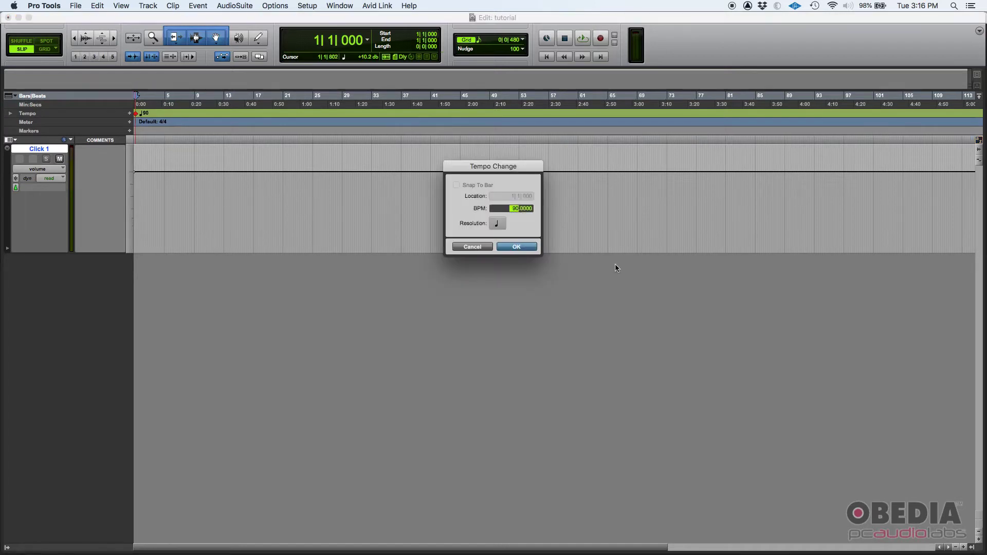
# Enter 130 BPM in the Tempo Change dialog, keep 1/4-note resolution, and confirm
pyautogui.moveTo(496, 172); pyautogui.dragTo(463, 292)
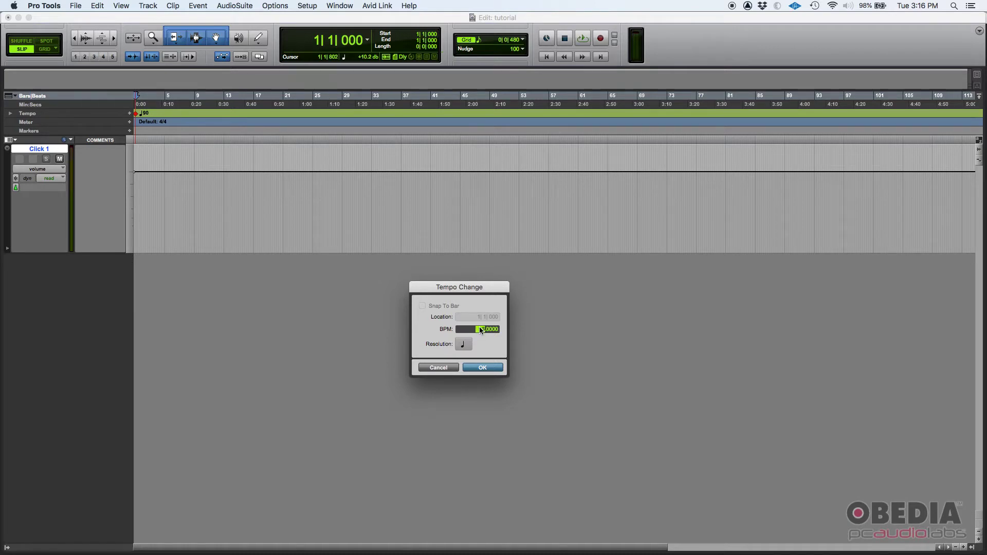
pyautogui.write('130')
pyautogui.press('Tab')
pyautogui.click(465, 345)
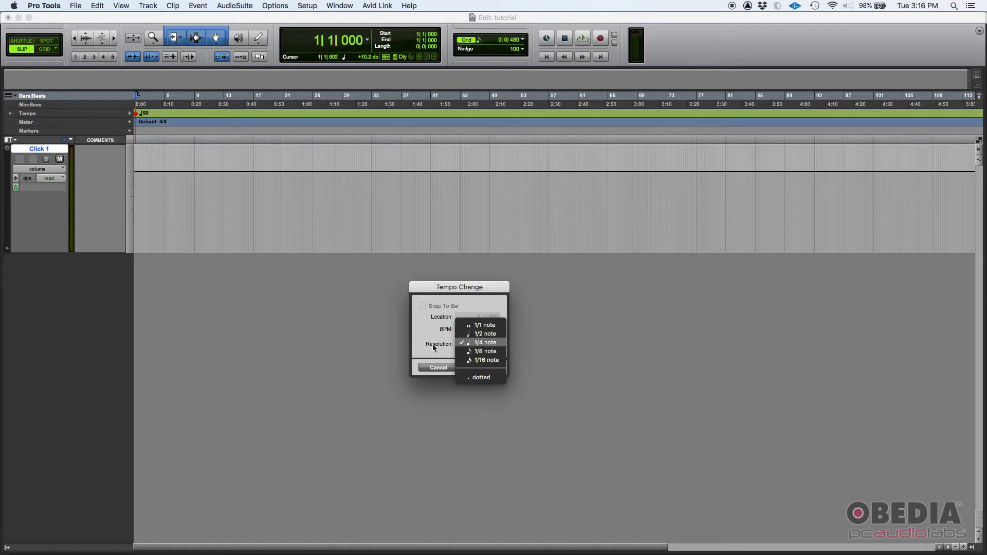
pyautogui.click(487, 344)
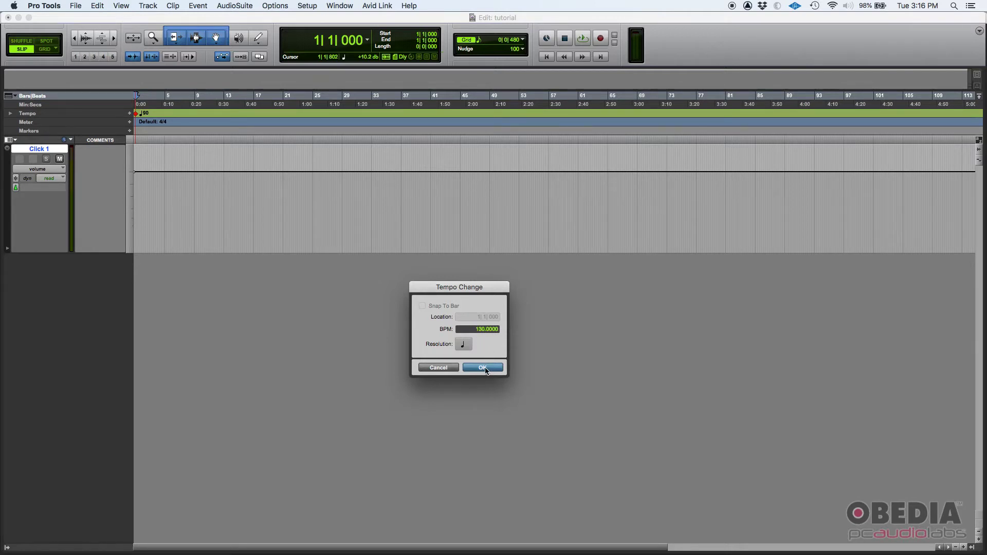
pyautogui.click(485, 368)
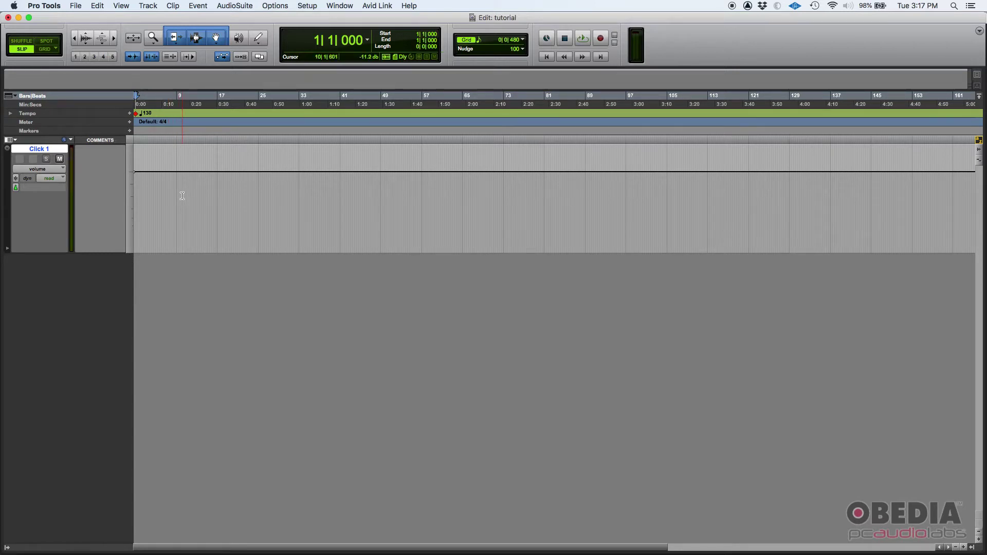
pyautogui.press('space')
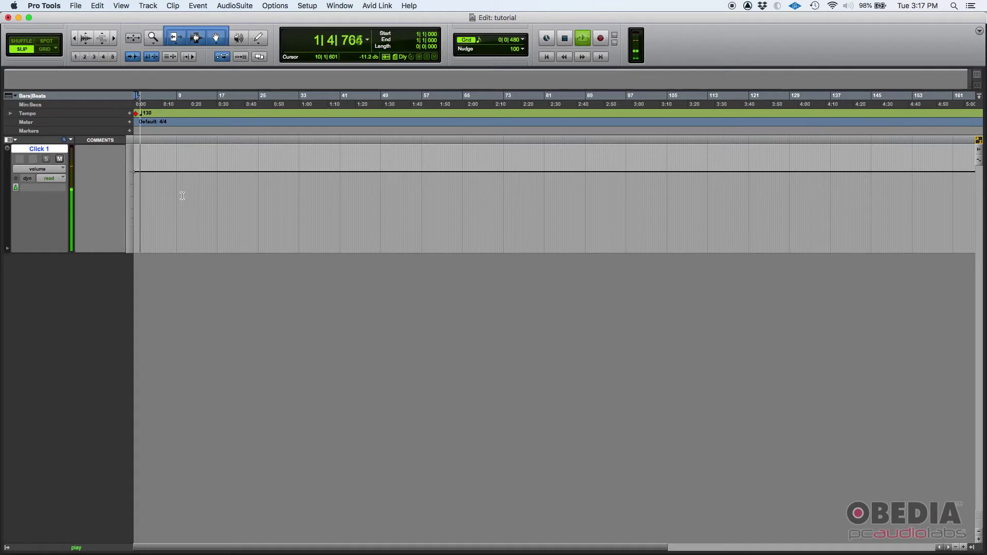
pyautogui.press('space')
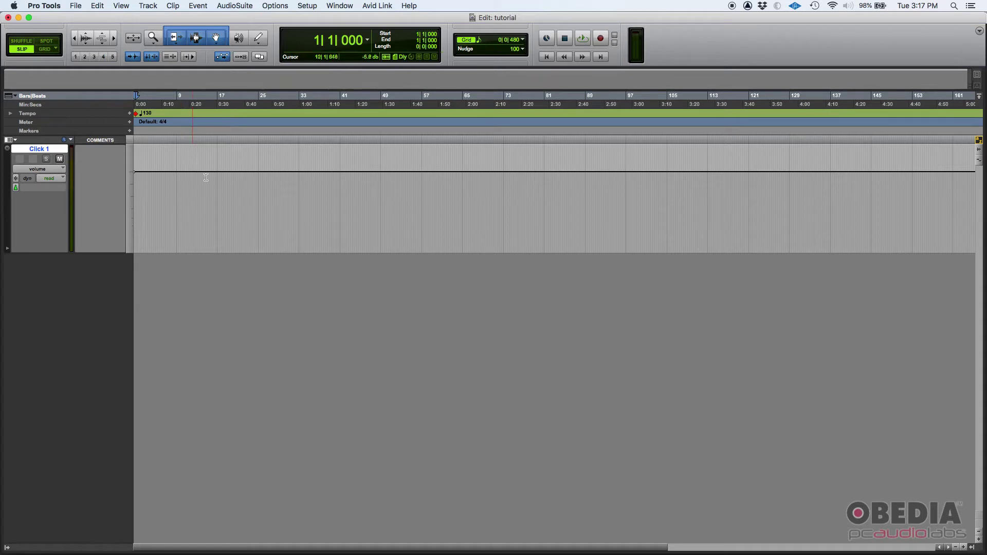
# Switch to the Mix window showing Click 1's Click II insert
pyautogui.click(345, 7)
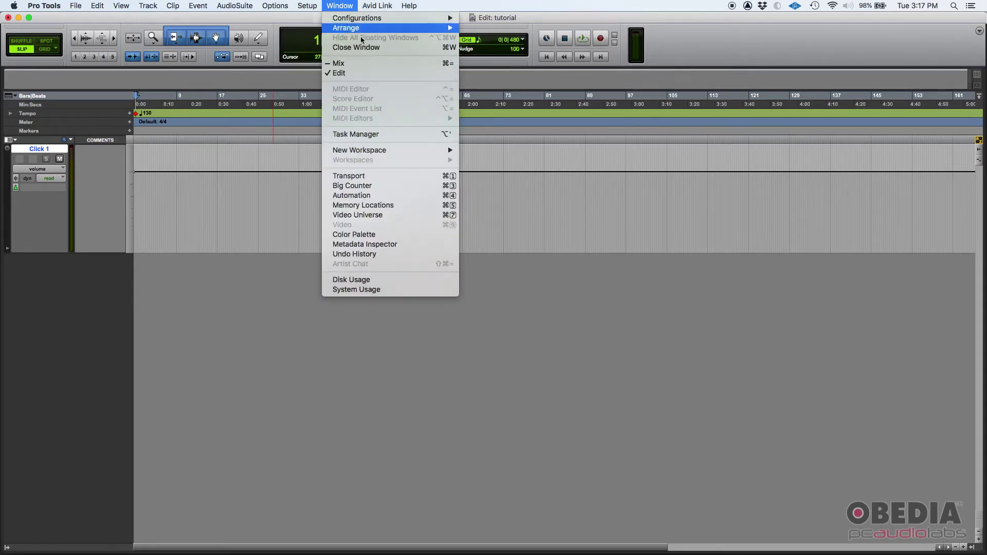
pyautogui.click(355, 66)
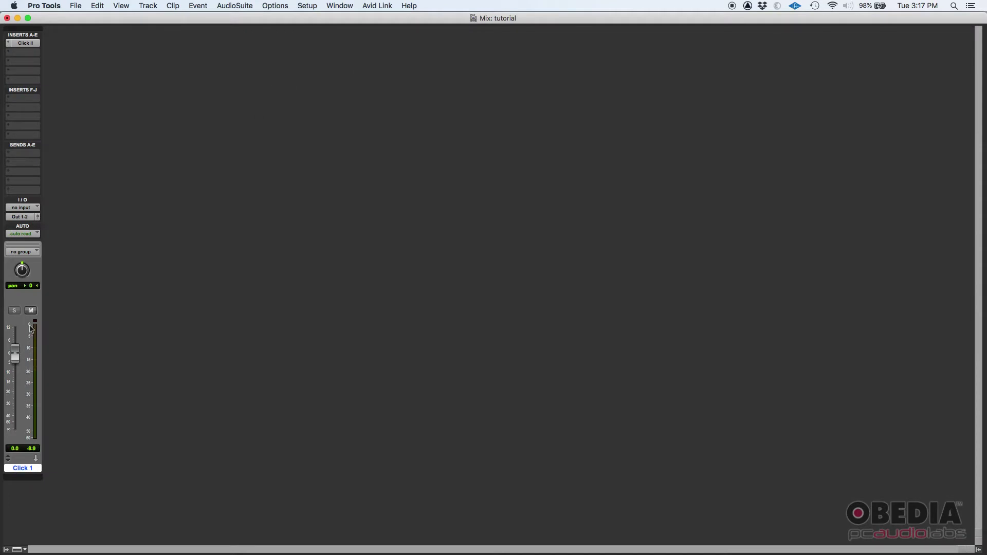
# Open the Click II plug-in and adjust the Click 1 and Click 2 level sliders
pyautogui.click(24, 44)
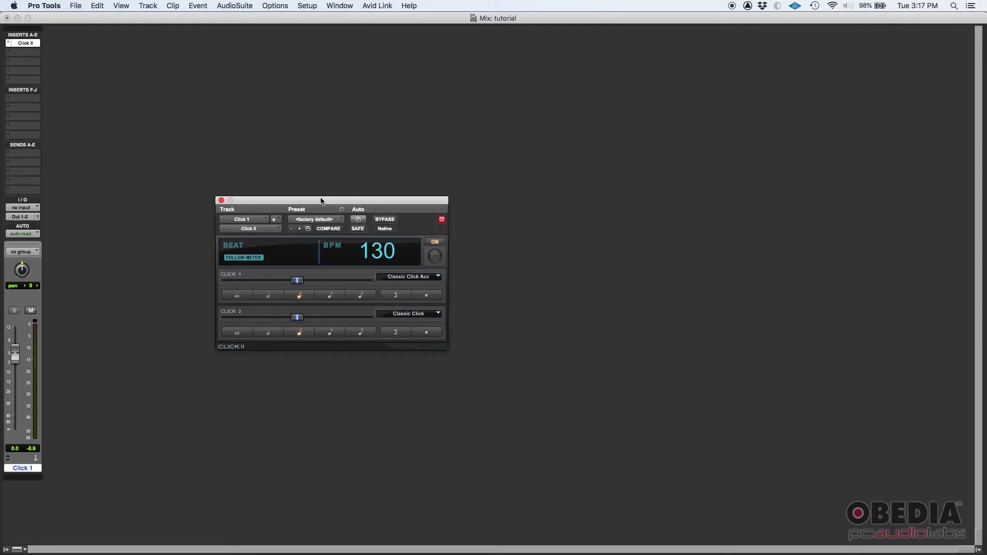
pyautogui.moveTo(322, 201); pyautogui.dragTo(363, 109)
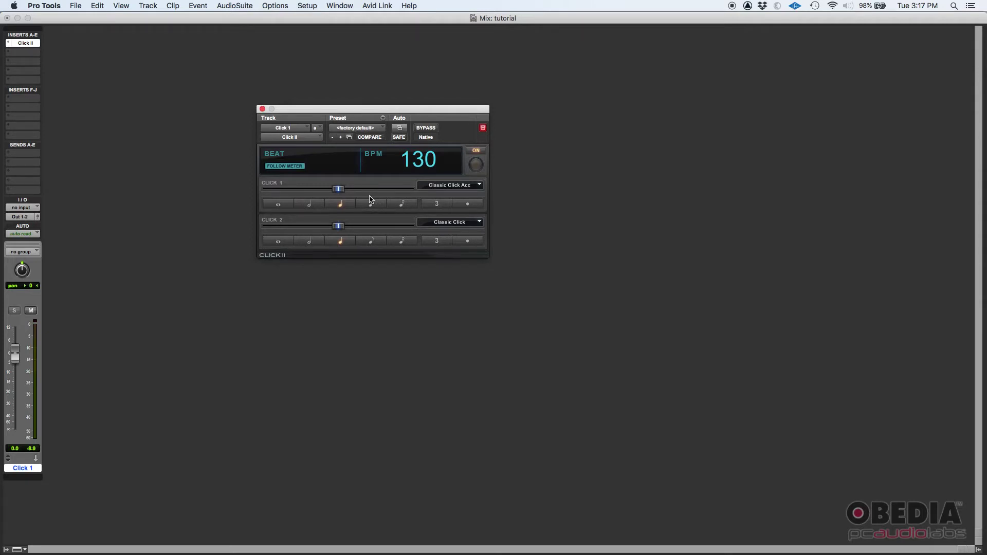
pyautogui.moveTo(339, 189); pyautogui.dragTo(362, 189)
pyautogui.moveTo(339, 227); pyautogui.dragTo(317, 226)
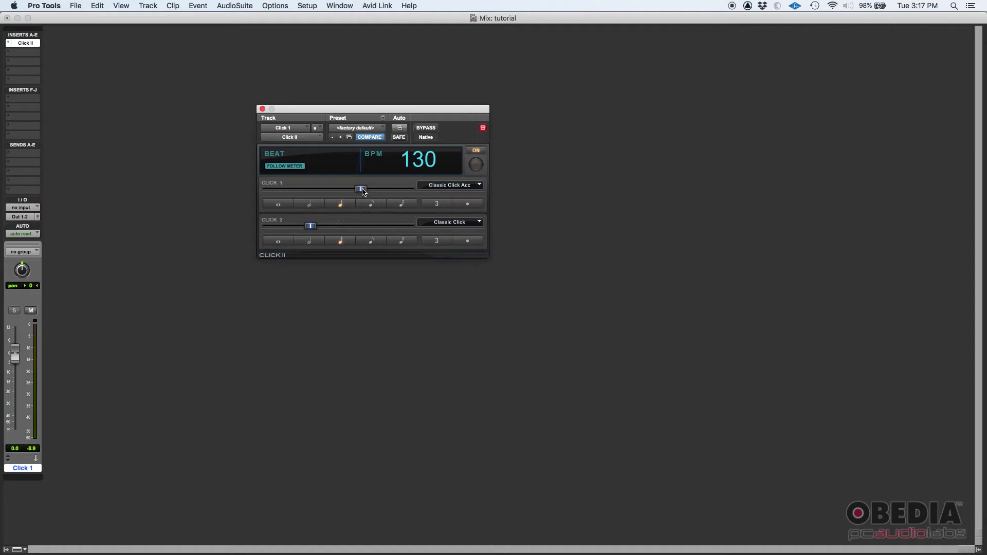
pyautogui.moveTo(362, 189); pyautogui.dragTo(344, 194)
pyautogui.moveTo(312, 229); pyautogui.dragTo(344, 232)
pyautogui.moveTo(342, 189); pyautogui.dragTo(373, 193)
pyautogui.press('space')
# Set Click 1 to quarter notes, reset both click levels, then raise Click 1 above Click 2
pyautogui.click(339, 202)
pyautogui.keyDown('alt'); pyautogui.click(390, 191); pyautogui.keyUp('alt')
pyautogui.keyDown('alt'); pyautogui.click(319, 227); pyautogui.keyUp('alt')
pyautogui.moveTo(343, 191); pyautogui.dragTo(388, 193)
pyautogui.click(465, 190)
# Switch both clicks to MPC Click, raising the first click's level and lowering the second's
pyautogui.moveTo(449, 222)
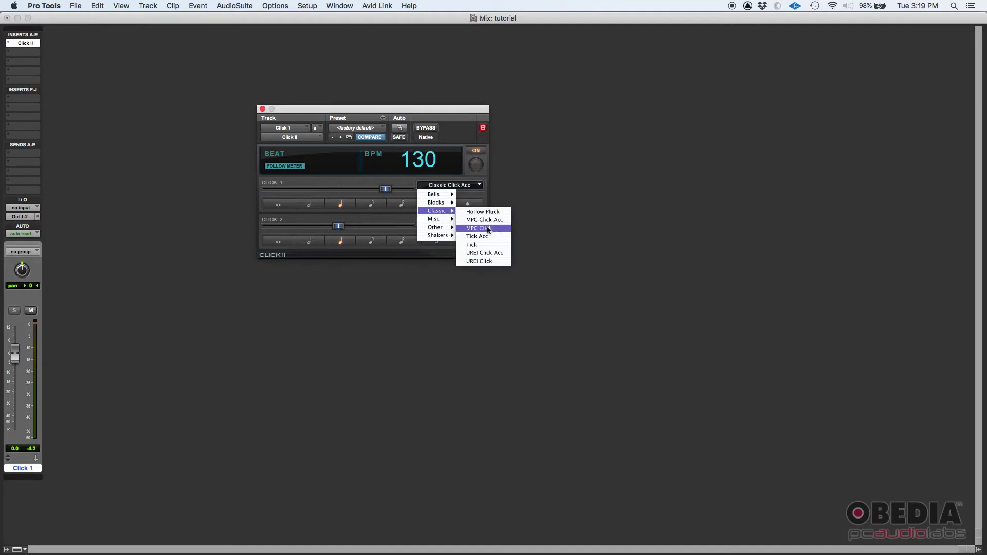
pyautogui.click(492, 233)
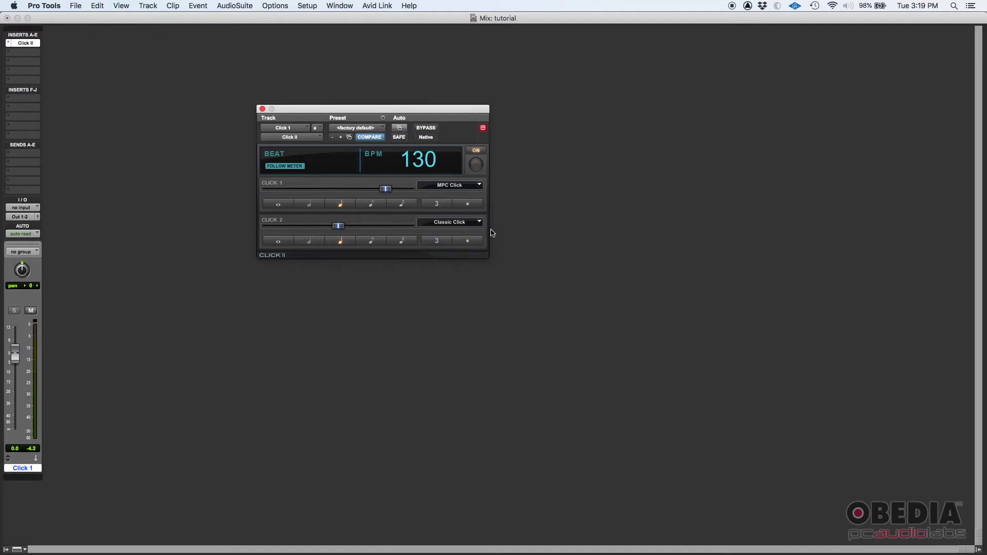
pyautogui.click(449, 223)
pyautogui.moveTo(451, 251)
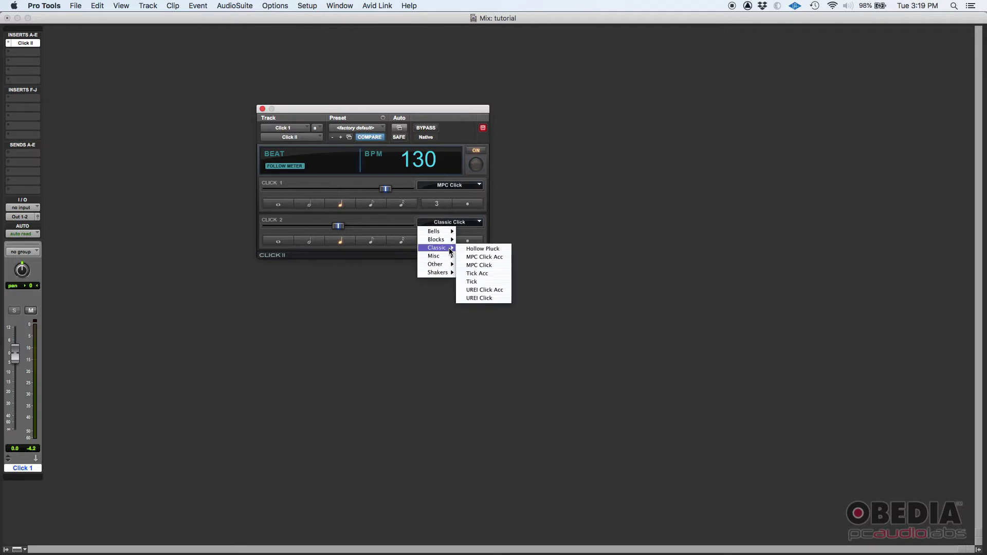
pyautogui.click(491, 265)
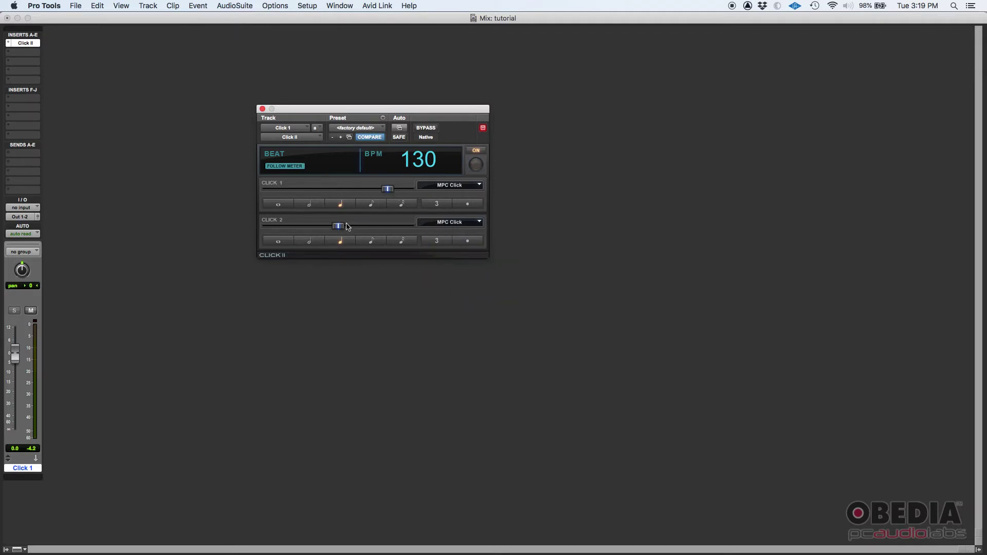
pyautogui.moveTo(339, 226); pyautogui.dragTo(318, 226)
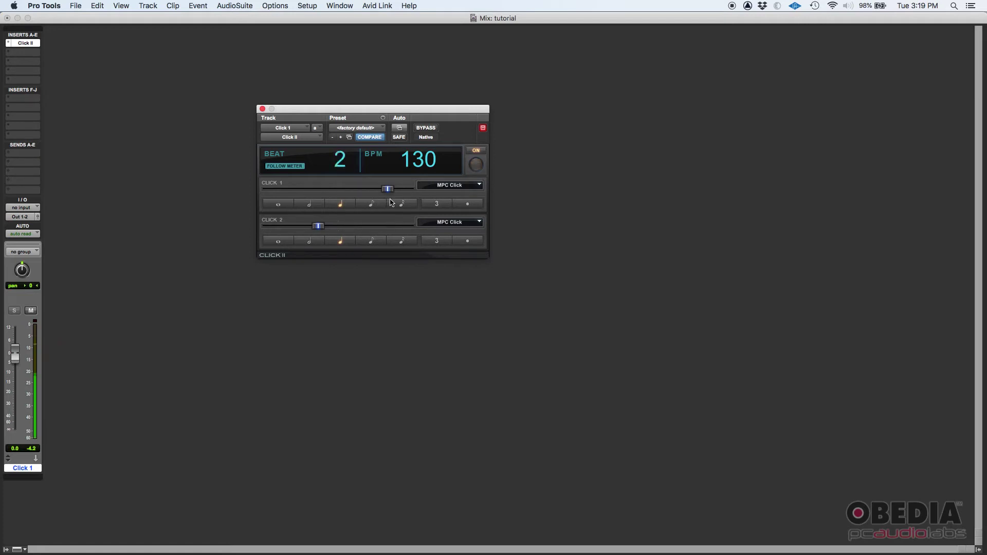
pyautogui.moveTo(388, 189); pyautogui.dragTo(410, 189)
pyautogui.moveTo(319, 227); pyautogui.dragTo(297, 227)
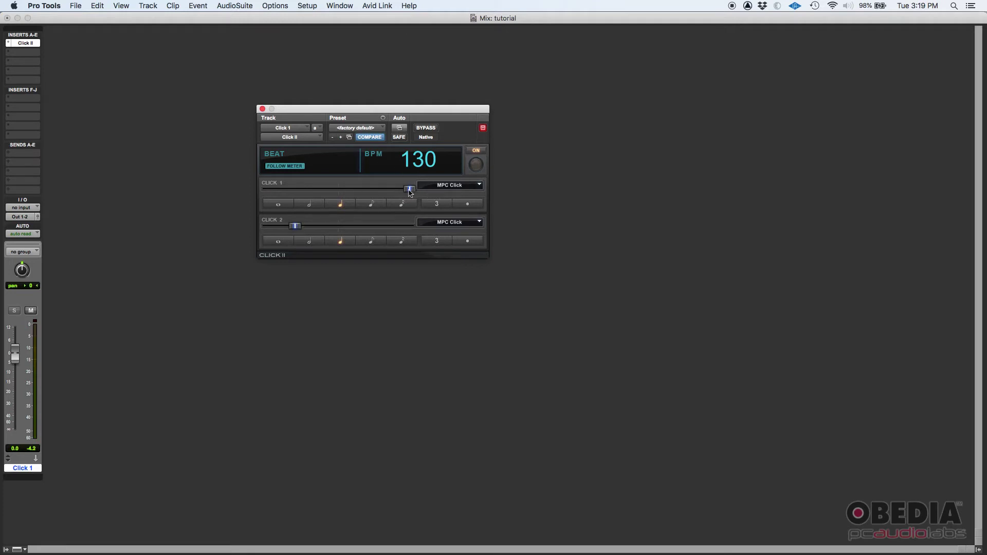
pyautogui.moveTo(296, 227); pyautogui.dragTo(302, 231)
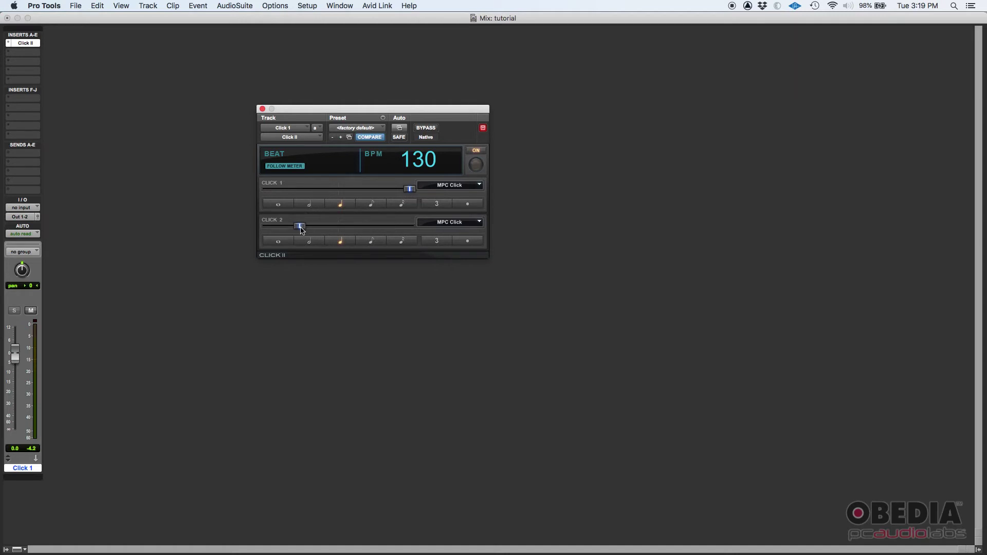
# Set the first click to Bells > Cowbell 1 Acc and balance both levels at mid-range
pyautogui.click(463, 188)
pyautogui.click(464, 195)
pyautogui.click(450, 186)
pyautogui.moveTo(444, 196)
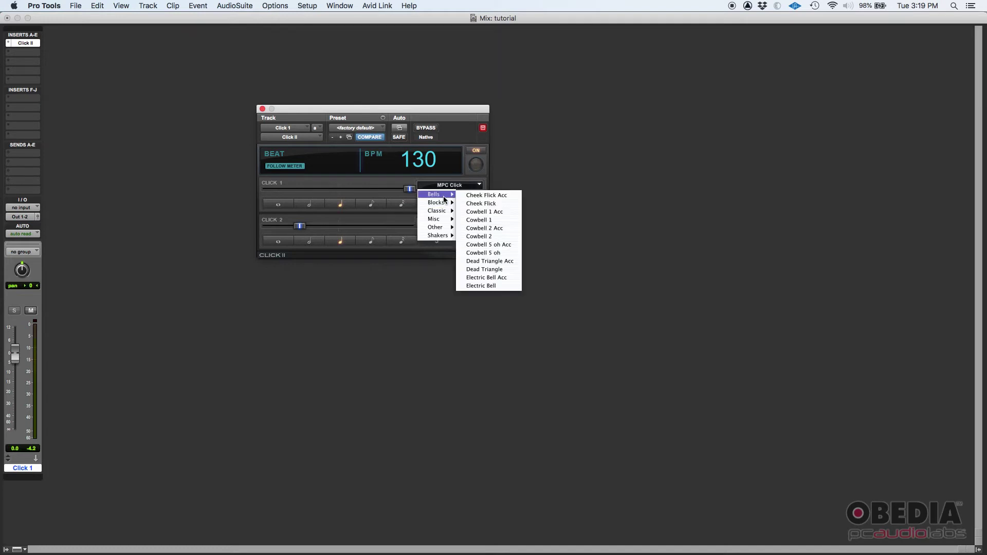
pyautogui.click(483, 211)
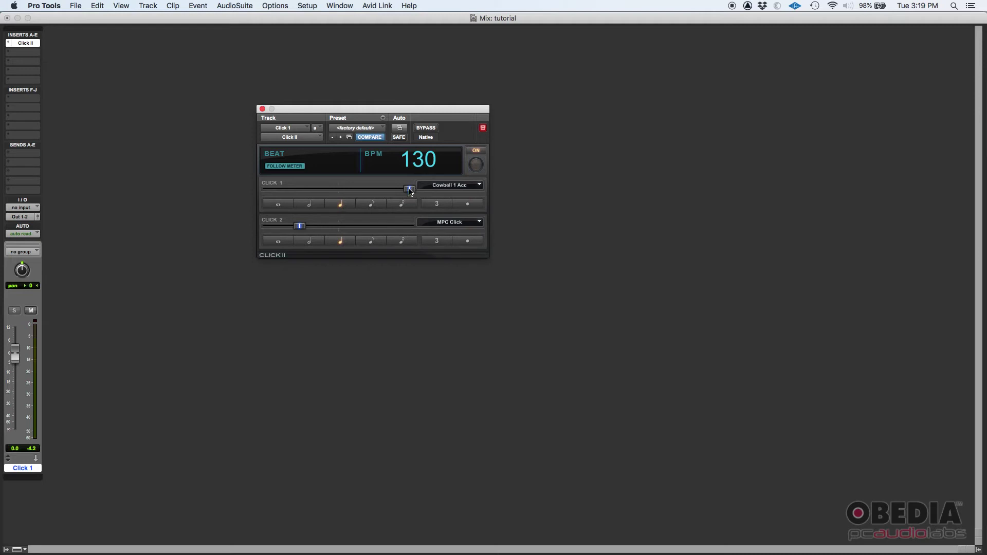
pyautogui.moveTo(410, 189); pyautogui.dragTo(338, 190)
pyautogui.moveTo(302, 225); pyautogui.dragTo(341, 225)
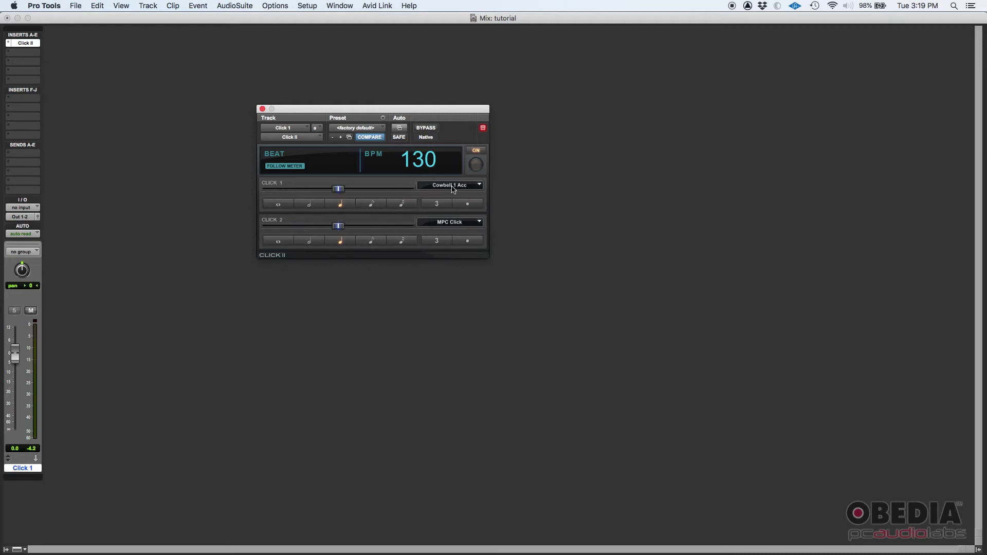
# Set the second click to Classic > UREI Click Acc and play to audition it
pyautogui.click(450, 223)
pyautogui.moveTo(439, 241)
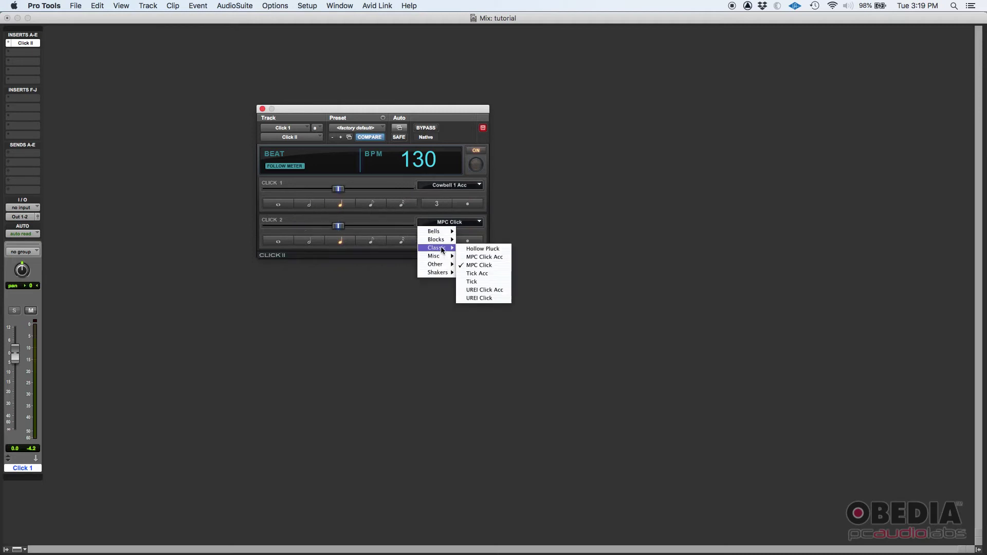
pyautogui.click(500, 292)
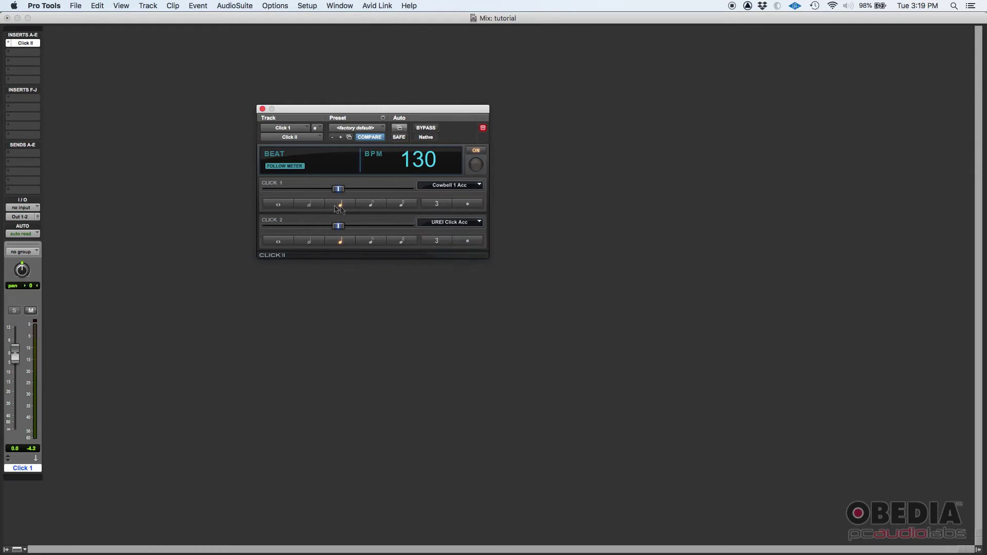
pyautogui.press('space')
pyautogui.moveTo(303, 108); pyautogui.dragTo(318, 111)
# Close Click II, switch to the Edit window, and briefly play Click 1 from the start
pyautogui.click(279, 112)
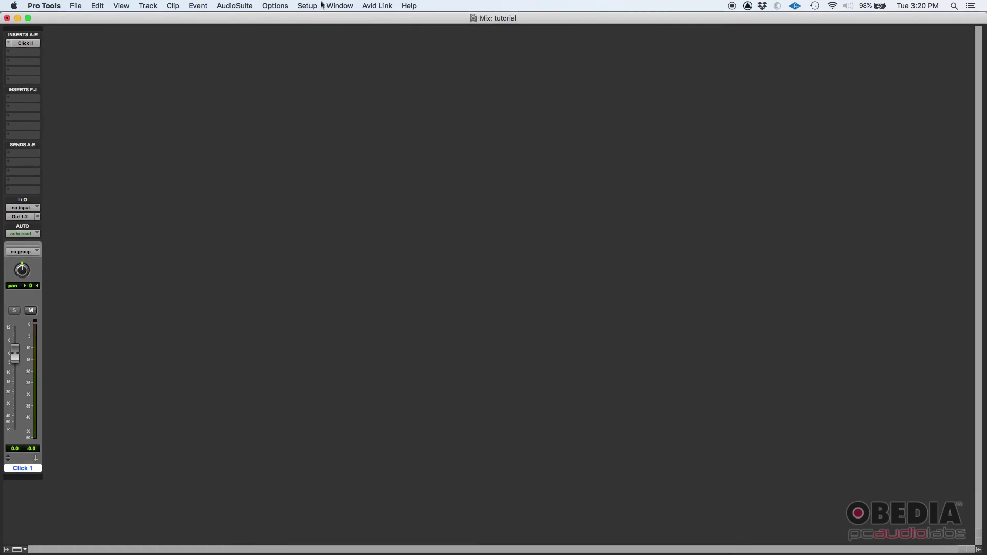
pyautogui.click(339, 6)
pyautogui.click(341, 73)
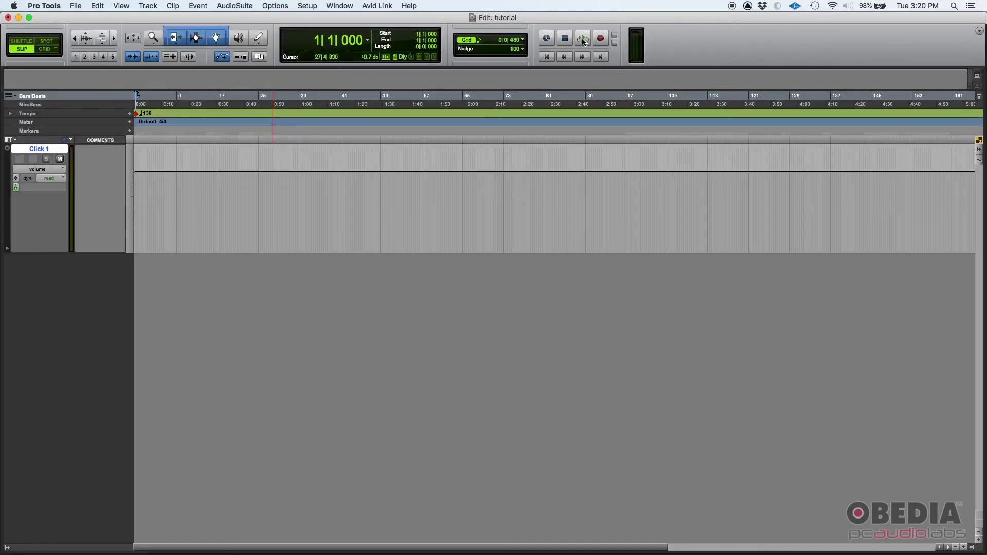
pyautogui.click(583, 39)
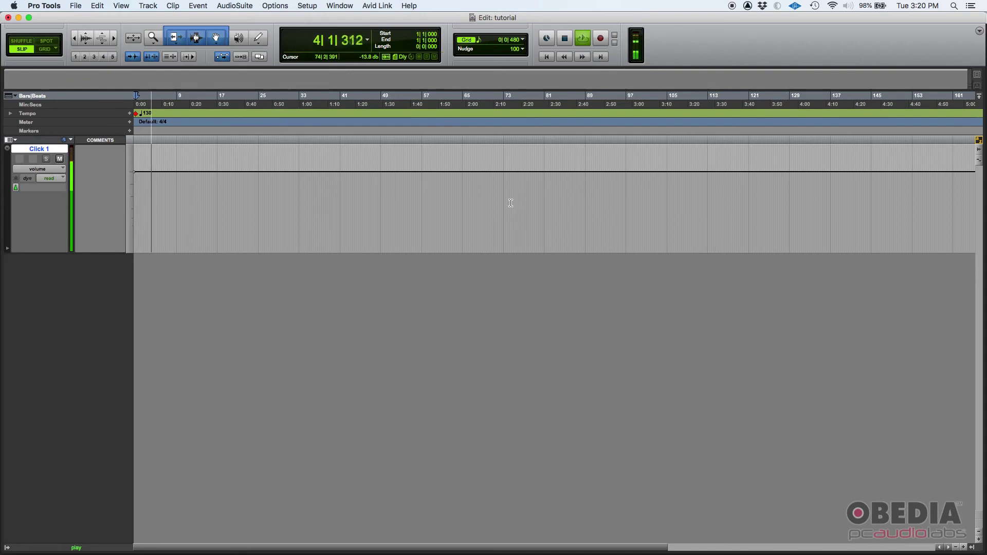
pyautogui.press('space')
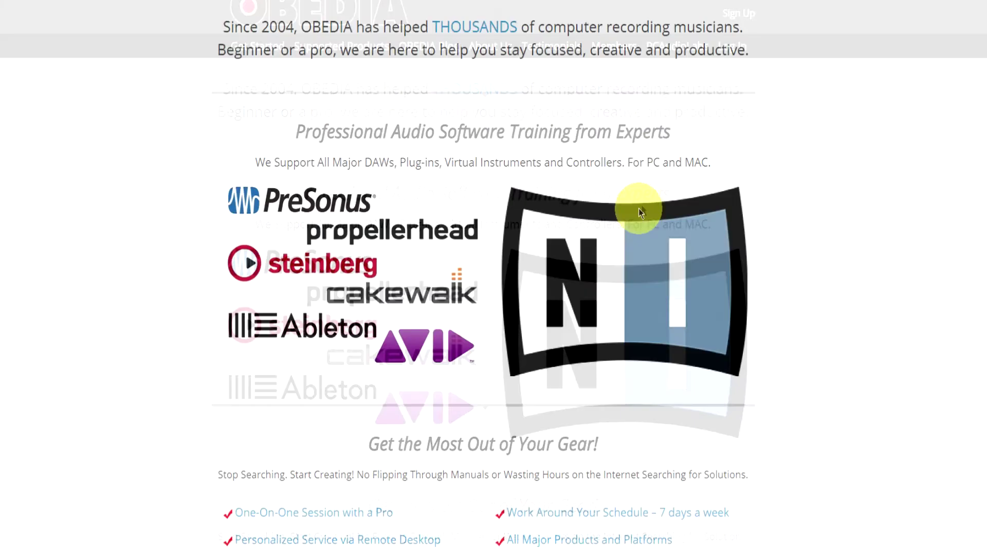
# Scroll down to Rates and Services and open the SIGN UP NOW form
pyautogui.scroll(-15, 613, 230)
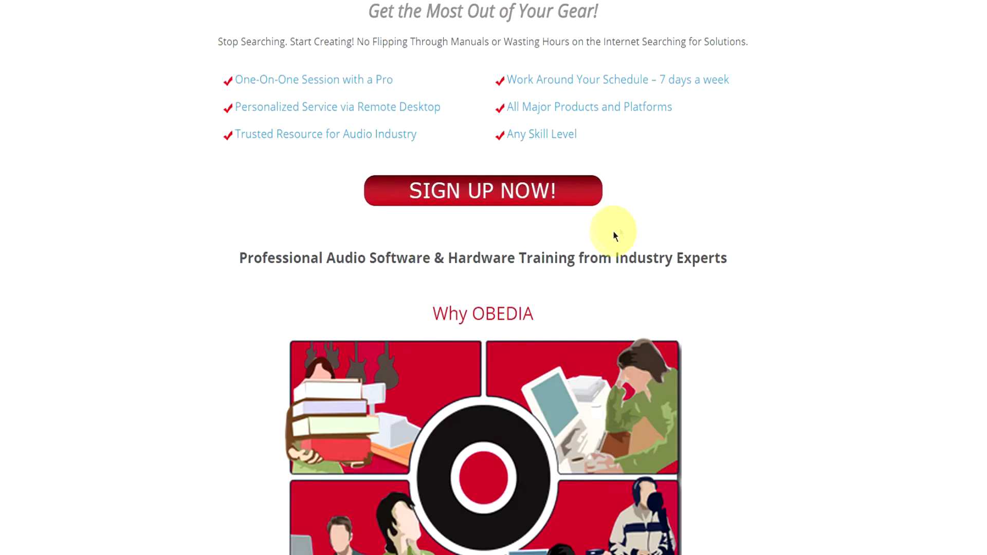
pyautogui.scroll(-10, 581, 249)
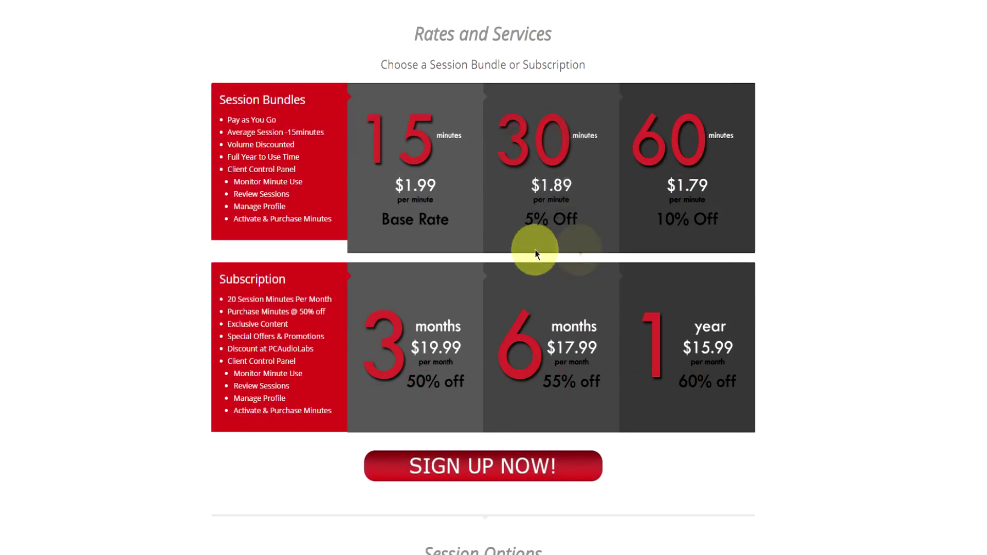
pyautogui.scroll(-3, 615, 350)
pyautogui.click(434, 345)
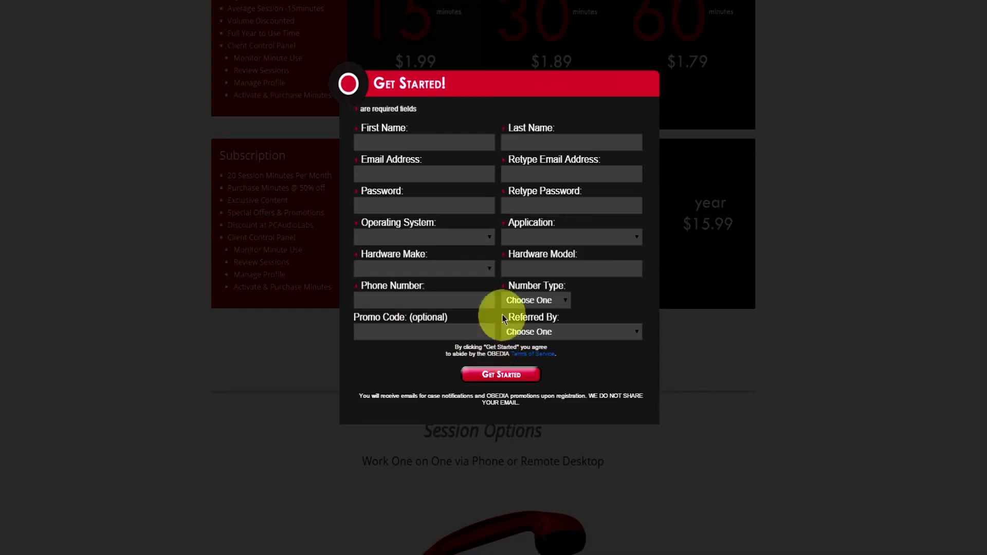